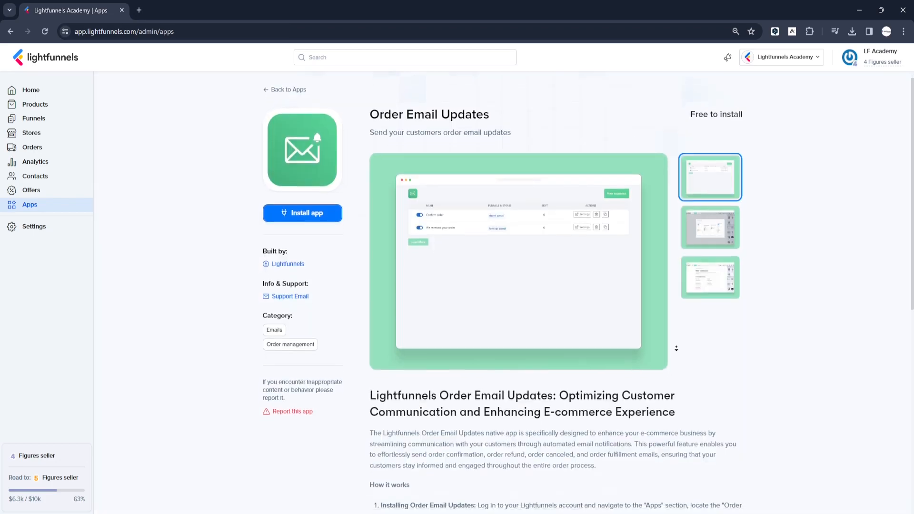
Look over the Order Email Updates listing, then search the app directory for Order Email Updates and open the matching app.
{"action": "scroll", "coordinate": [677, 348], "scroll_direction": "down", "scroll_amount": 4}
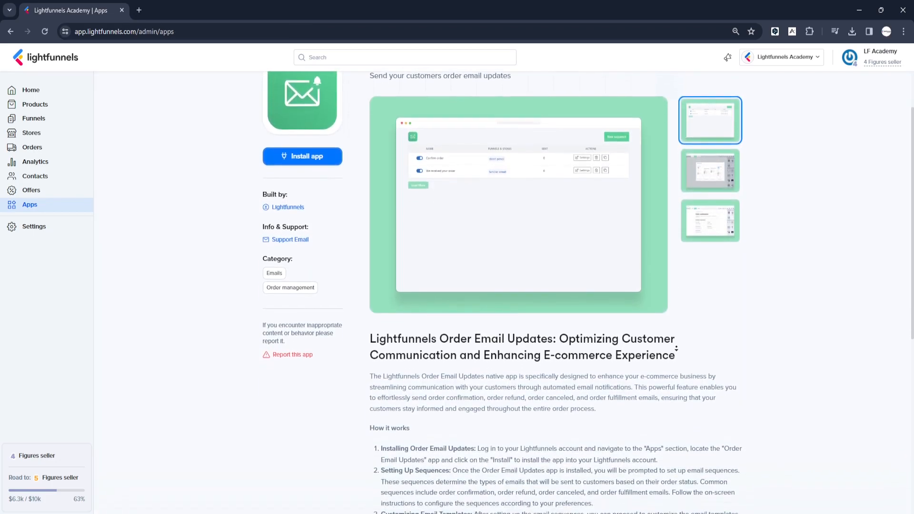
{"action": "scroll", "coordinate": [676, 348], "scroll_direction": "down", "scroll_amount": 3}
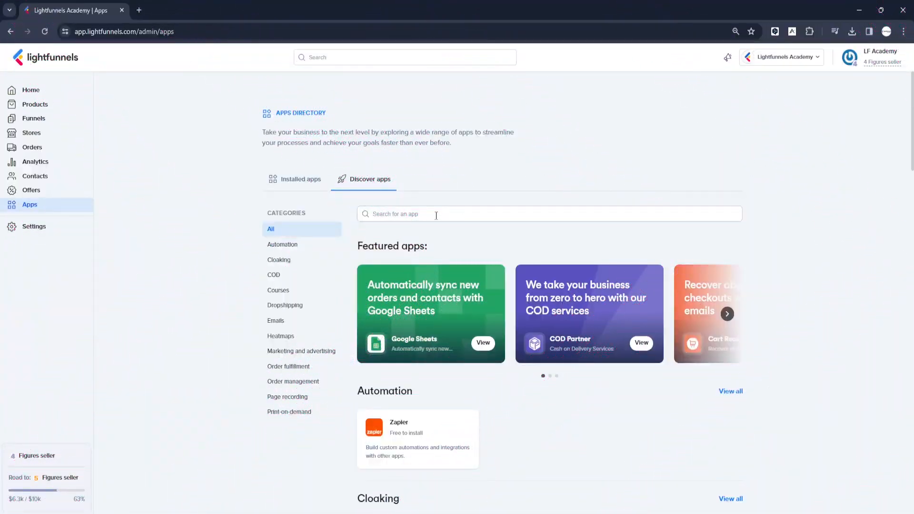
{"action": "left_click", "coordinate": [437, 216]}
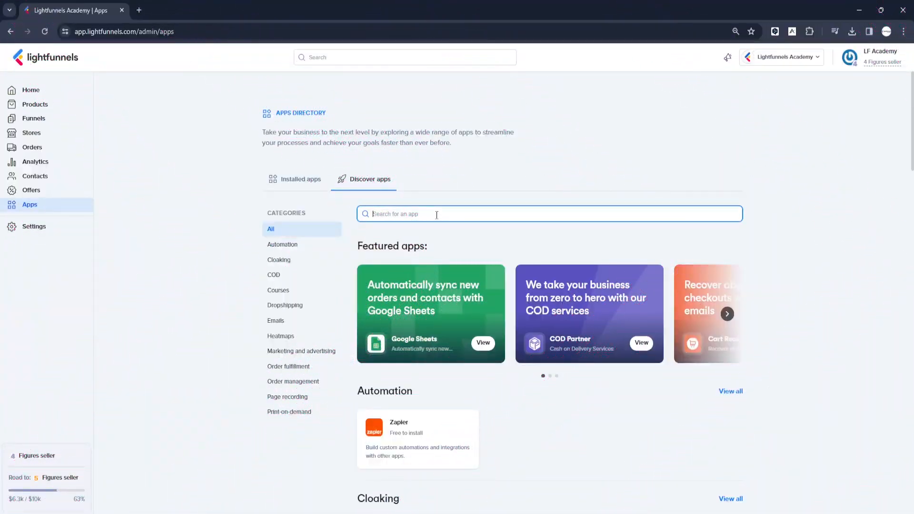
{"action": "type", "text": "Order Email Updates"}
{"action": "left_click", "coordinate": [507, 253]}
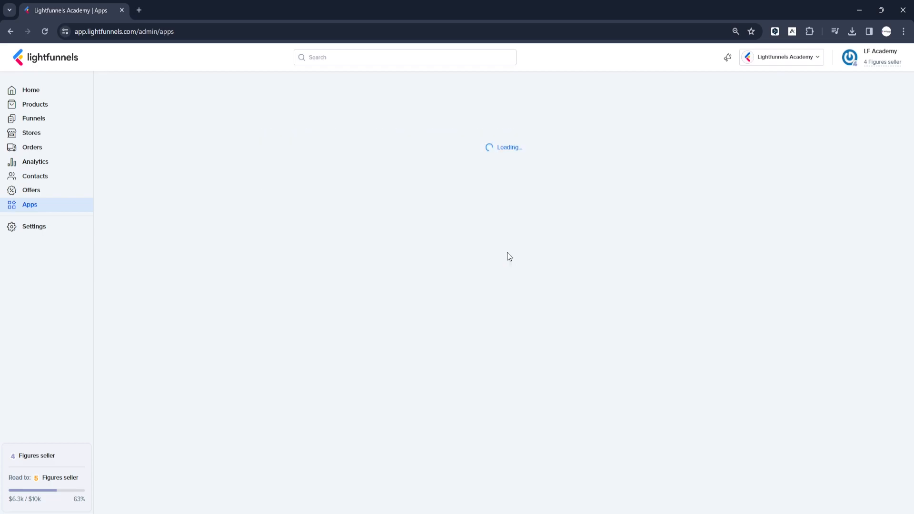
Return to the app directory and open the Order Email Updates listing from the Order management category.
{"action": "left_click", "coordinate": [268, 103]}
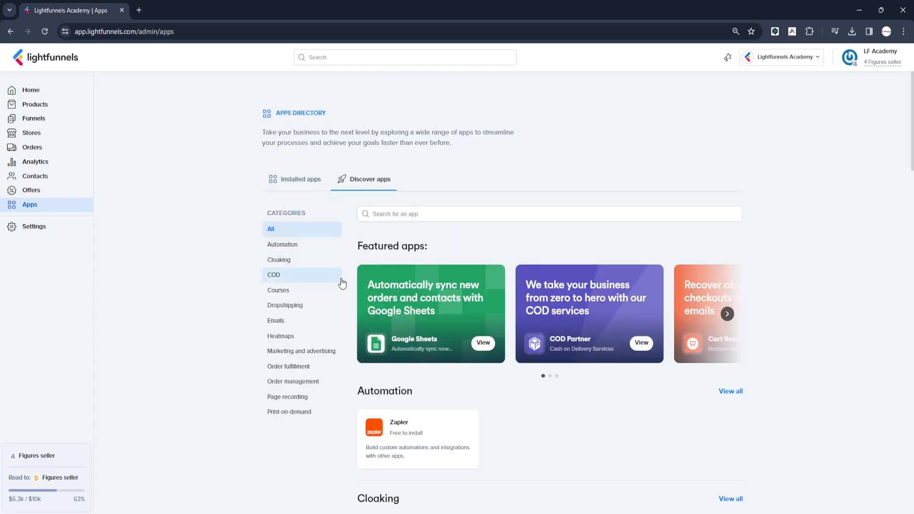
{"action": "left_click", "coordinate": [315, 384]}
{"action": "left_click", "coordinate": [571, 295]}
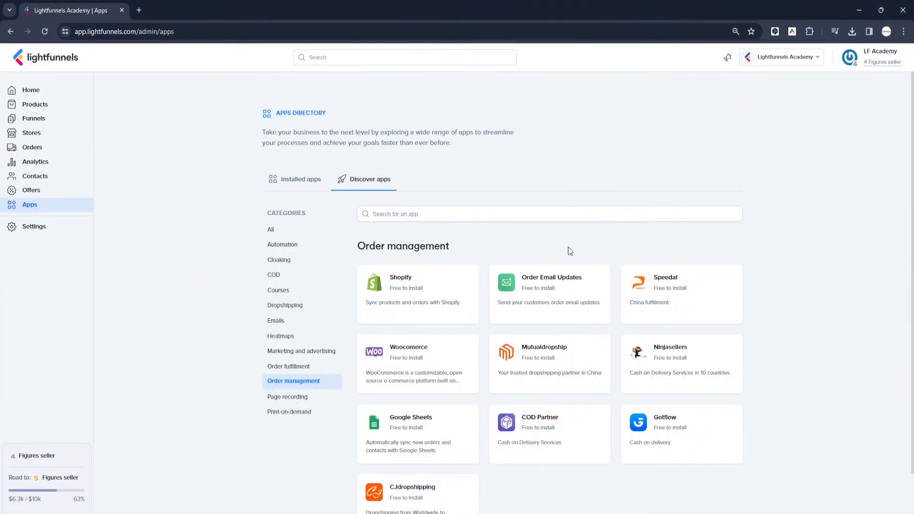
{"action": "left_click", "coordinate": [567, 292]}
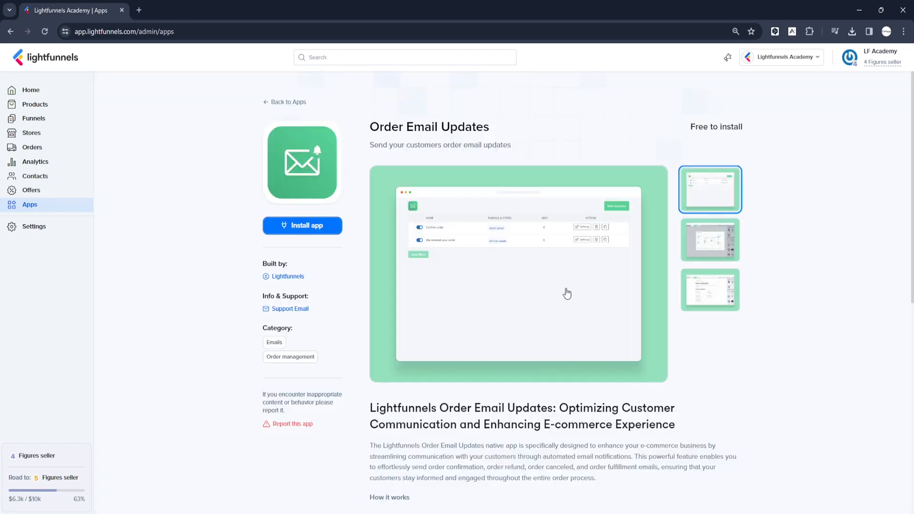
Read through the Order Email Updates description and install the app.
{"action": "scroll", "coordinate": [562, 314], "scroll_direction": "down", "scroll_amount": 6}
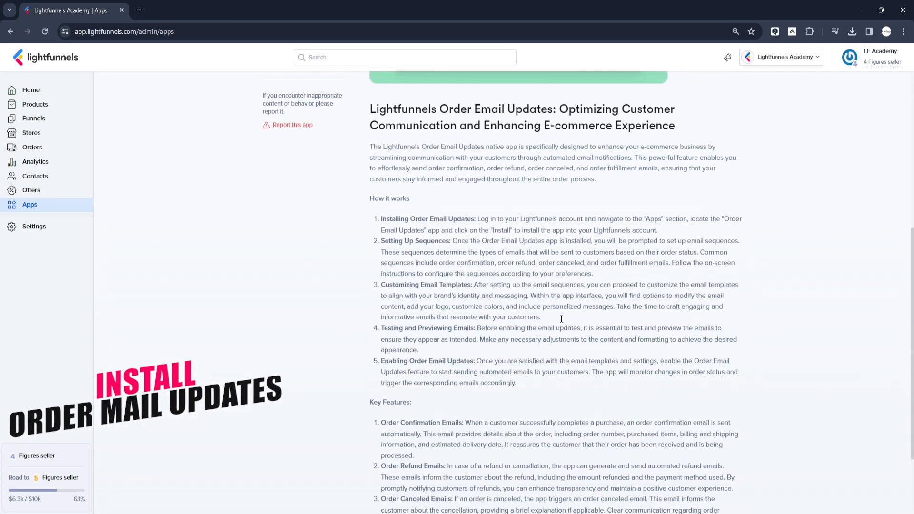
{"action": "scroll", "coordinate": [562, 319], "scroll_direction": "down", "scroll_amount": 2}
{"action": "scroll", "coordinate": [559, 327], "scroll_direction": "up", "scroll_amount": 4}
{"action": "scroll", "coordinate": [558, 327], "scroll_direction": "up", "scroll_amount": 5}
{"action": "left_click", "coordinate": [315, 227]}
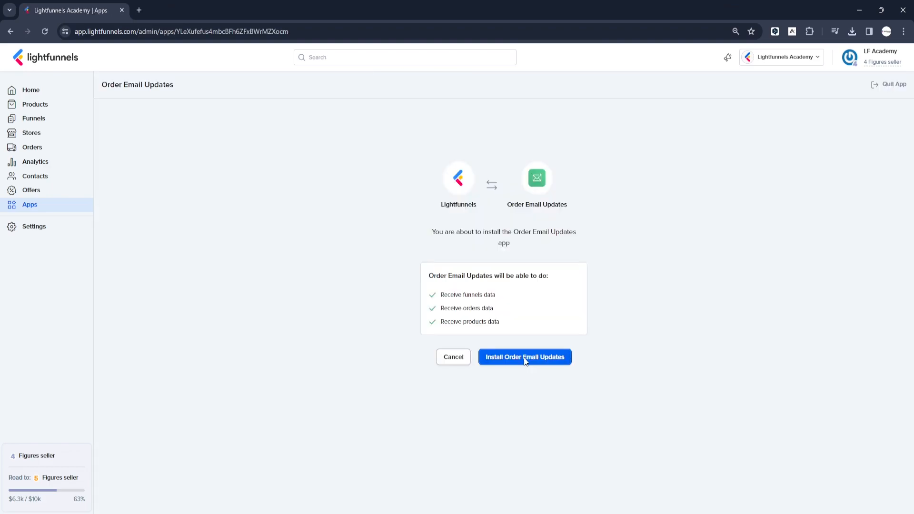
{"action": "left_click", "coordinate": [526, 358]}
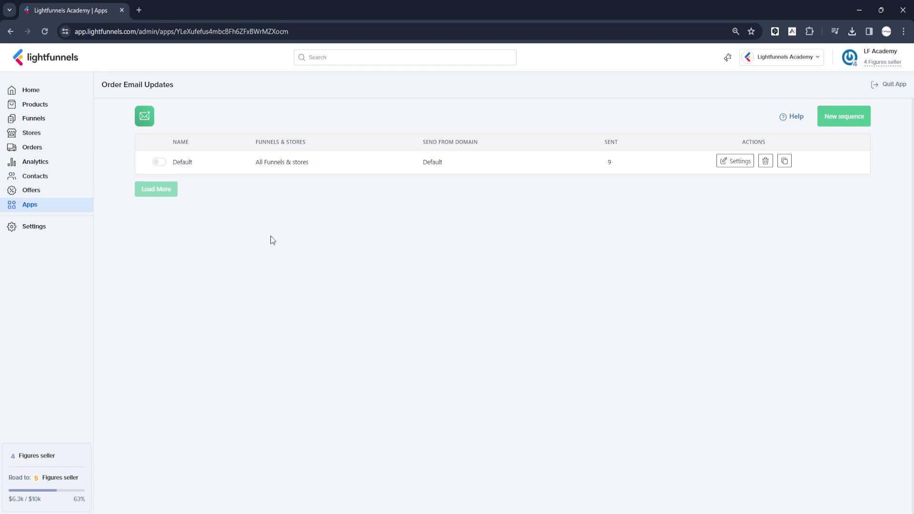
Enable the Default sequence and enter Order Mail Updates as its new name in its settings.
{"action": "left_click", "coordinate": [158, 162]}
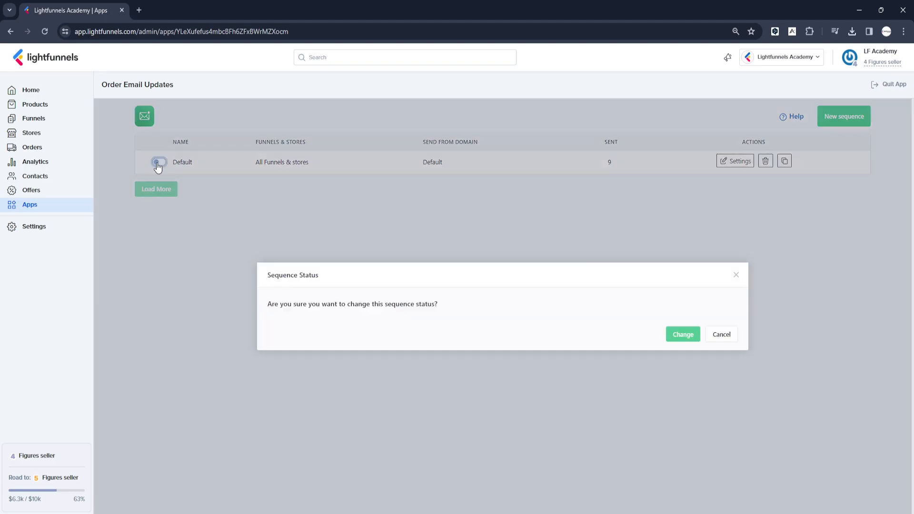
{"action": "left_click", "coordinate": [677, 337]}
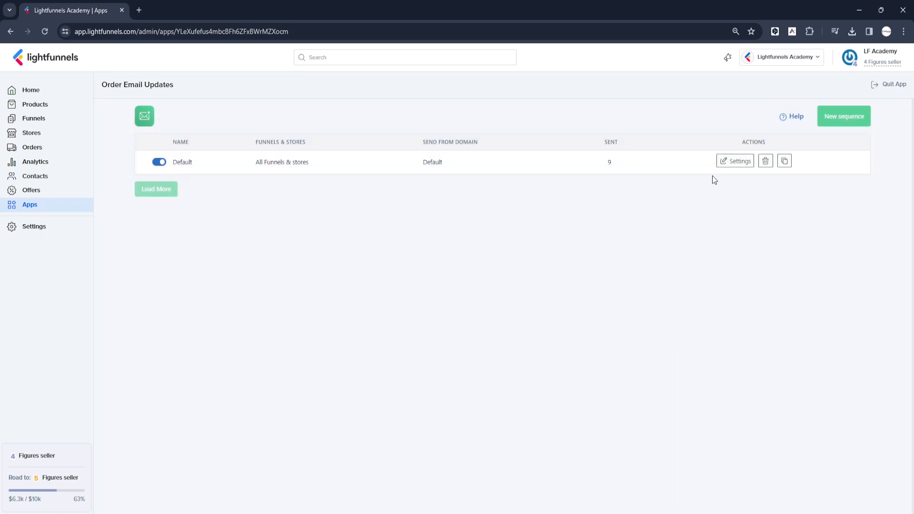
{"action": "left_click", "coordinate": [734, 162]}
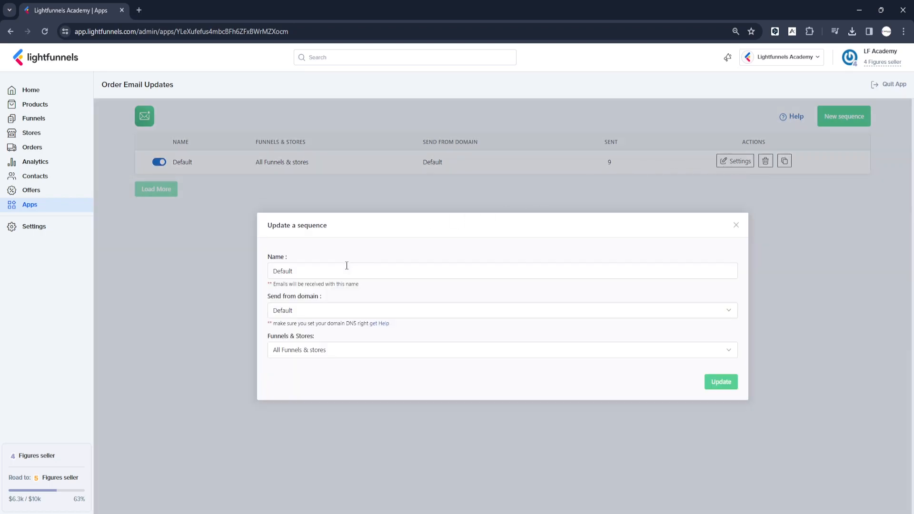
{"action": "left_click_drag", "start_coordinate": [300, 270], "coordinate": [259, 274]}
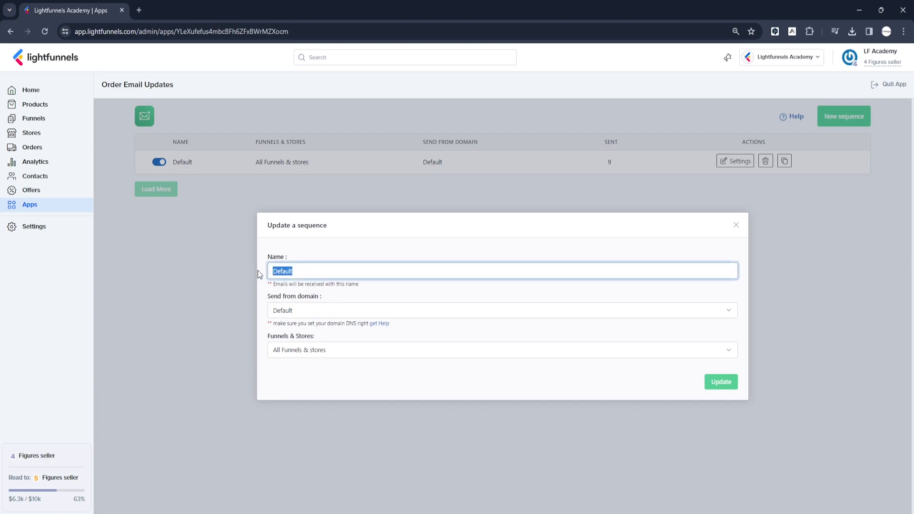
{"action": "type", "text": "Order Mail Updates"}
{"action": "left_click", "coordinate": [314, 311]}
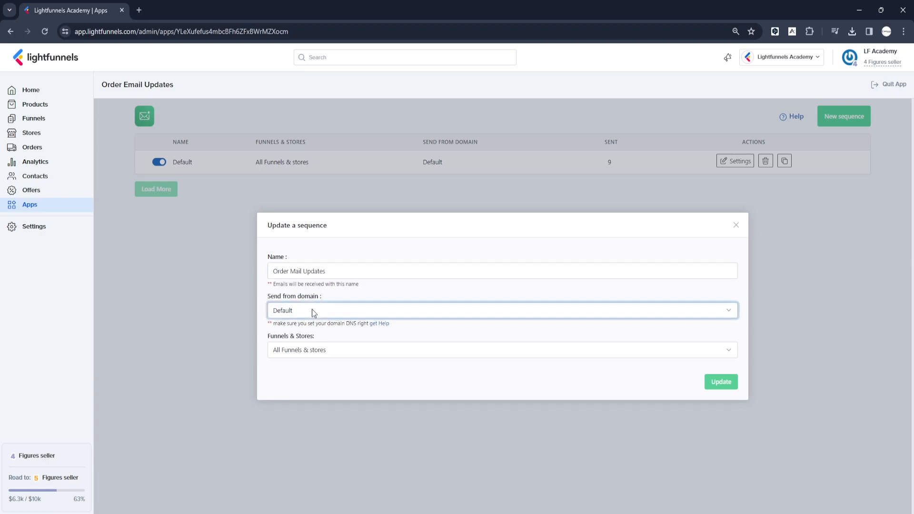
{"action": "left_click", "coordinate": [332, 333]}
{"action": "left_click", "coordinate": [339, 356]}
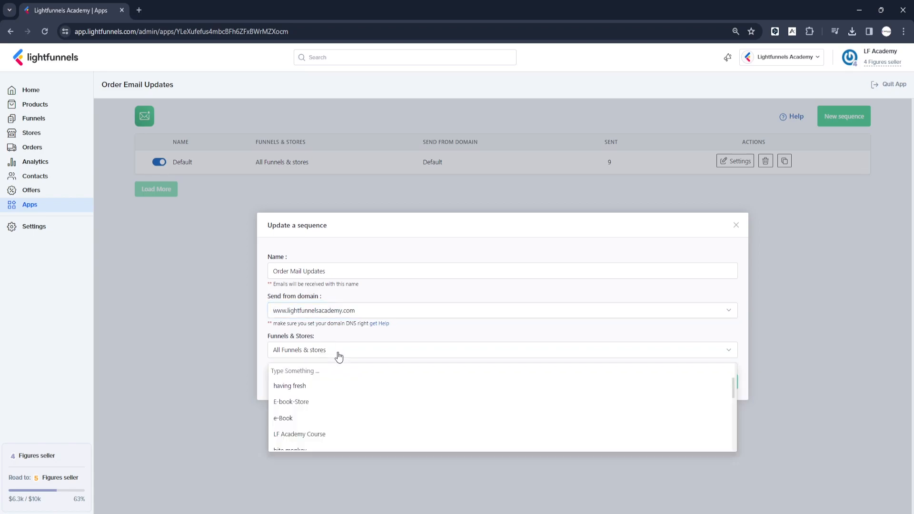
{"action": "left_click", "coordinate": [318, 402]}
{"action": "left_click", "coordinate": [720, 390]}
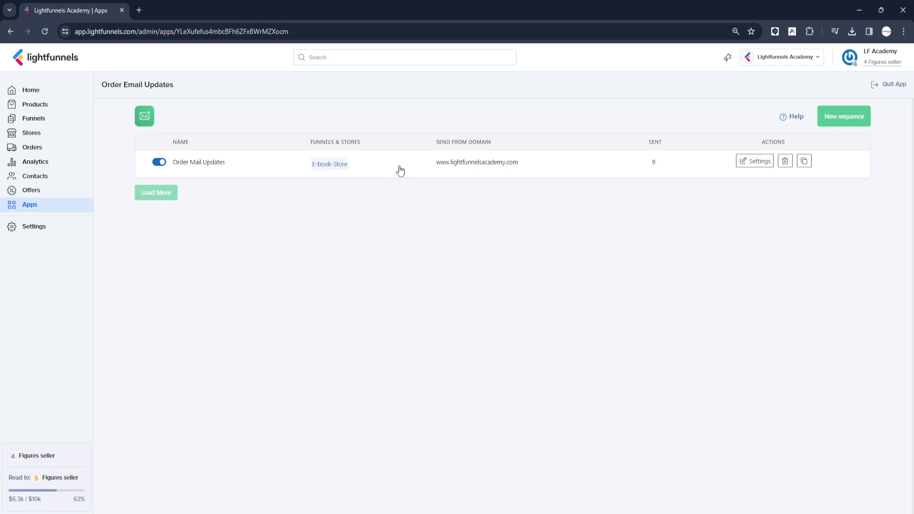
Open the sequence's Order Confirmation email and insert a one-column section at the very top of its template.
{"action": "left_click", "coordinate": [400, 170]}
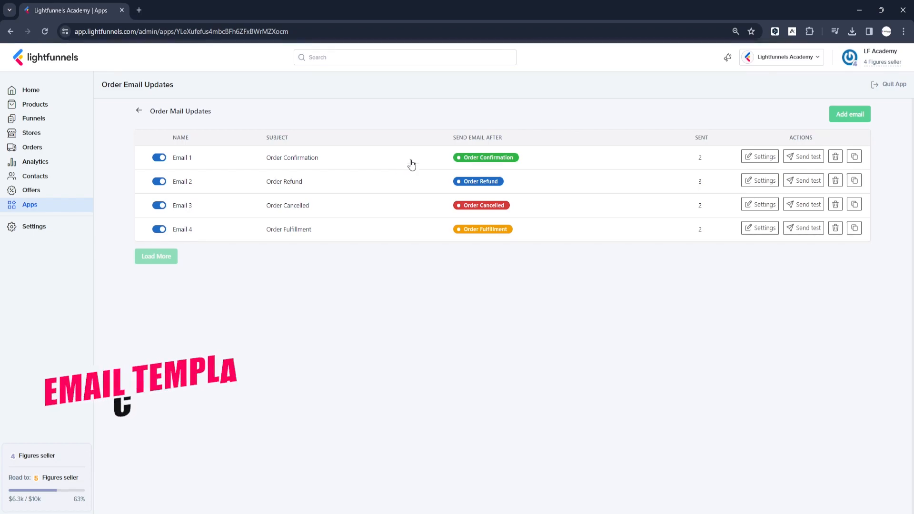
{"action": "left_click", "coordinate": [412, 164]}
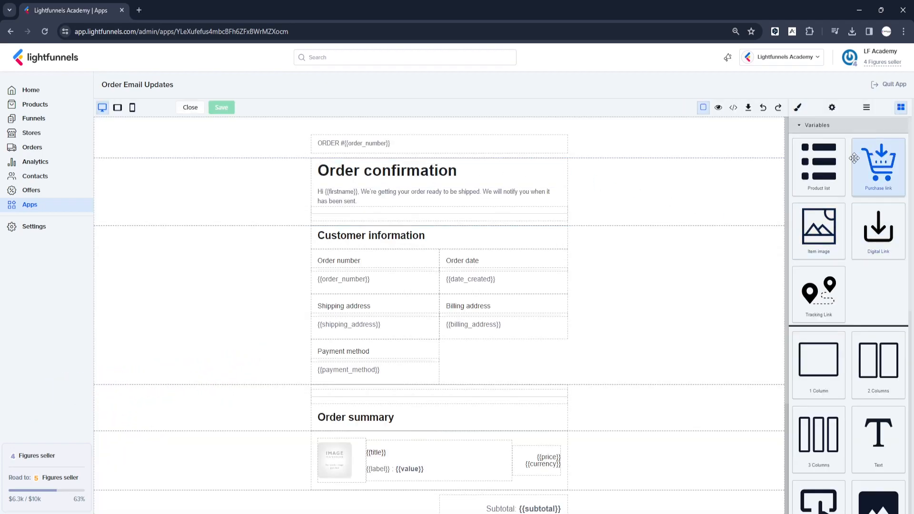
{"action": "left_click_drag", "start_coordinate": [819, 362], "coordinate": [453, 128]}
Place an image block with the lightfunnels logo in the new one-column section above the order number.
{"action": "scroll", "coordinate": [873, 486], "scroll_direction": "down", "scroll_amount": 2}
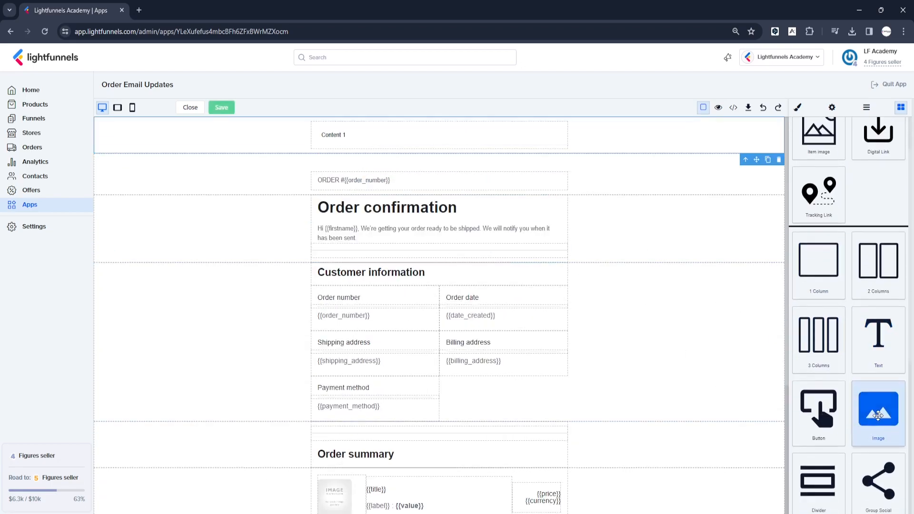
{"action": "left_click_drag", "start_coordinate": [879, 416], "coordinate": [439, 189]}
{"action": "key", "text": "ctrl+v"}
{"action": "left_click", "coordinate": [619, 262]}
{"action": "left_click", "coordinate": [385, 286]}
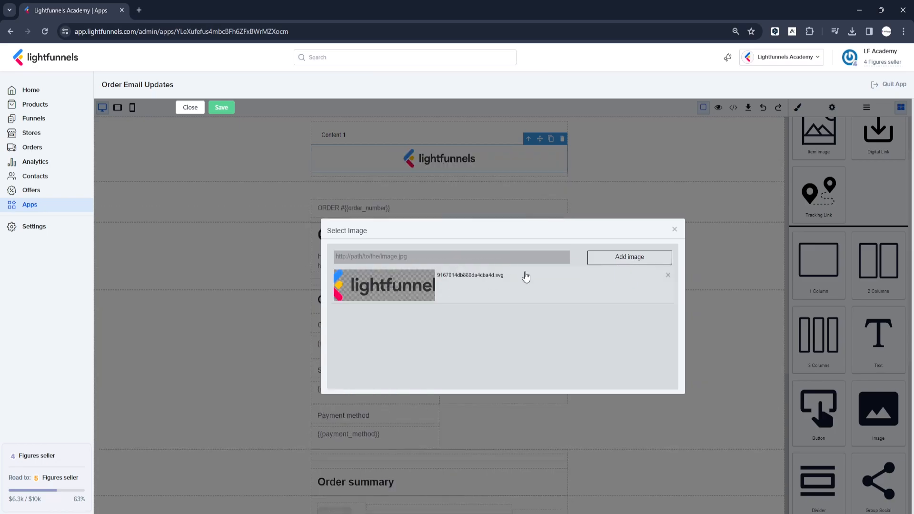
{"action": "left_click", "coordinate": [675, 229]}
Style the Order confirmation heading in Verdana, Ultra-Bold, with font color #ff1b67, and save the template.
{"action": "left_click", "coordinate": [799, 108]}
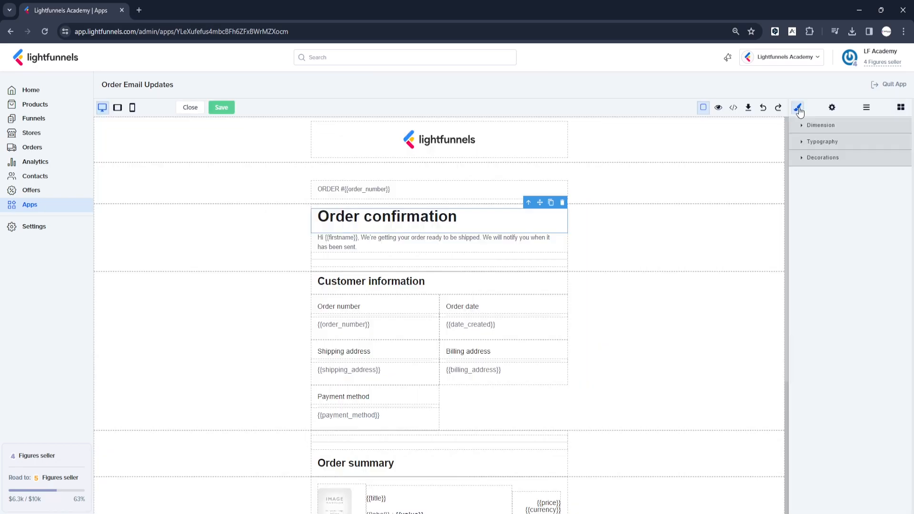
{"action": "left_click", "coordinate": [807, 142]}
{"action": "left_click", "coordinate": [902, 223]}
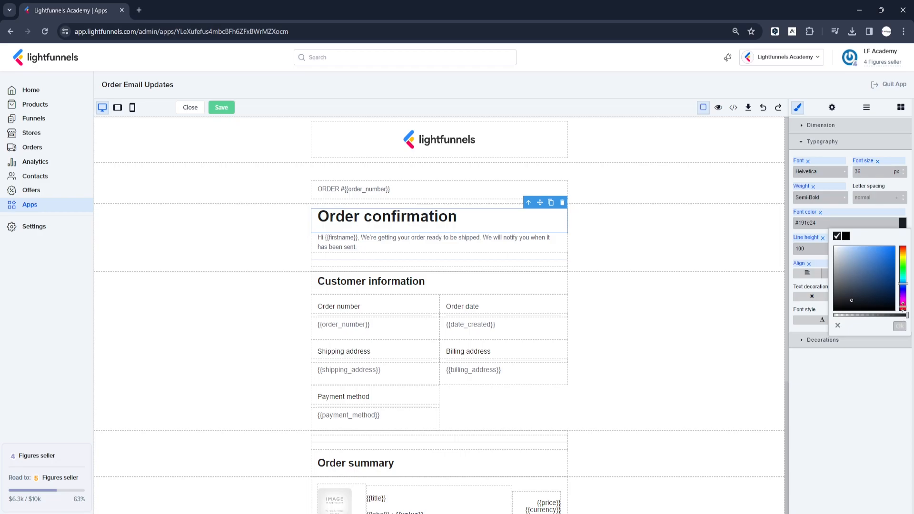
{"action": "left_click", "coordinate": [902, 307]}
{"action": "left_click", "coordinate": [888, 246]}
{"action": "left_click", "coordinate": [814, 200]}
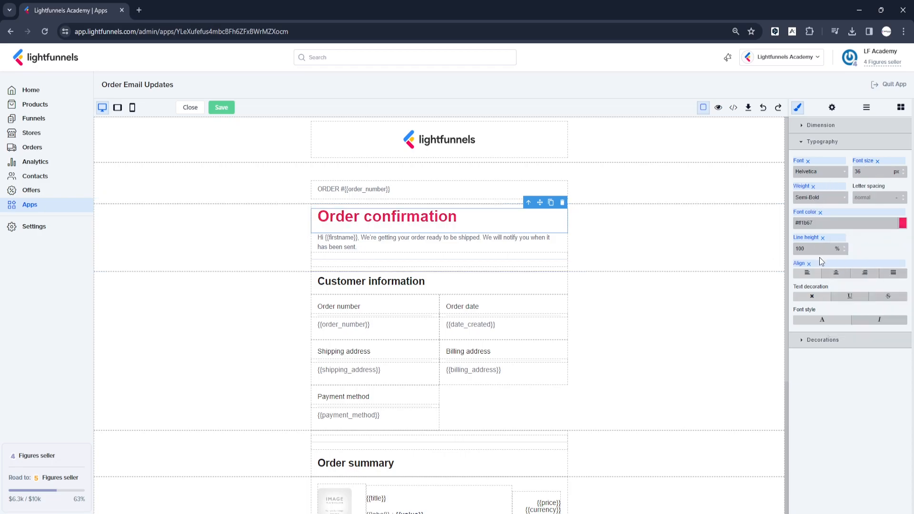
{"action": "left_click", "coordinate": [819, 258]}
{"action": "left_click", "coordinate": [823, 268]}
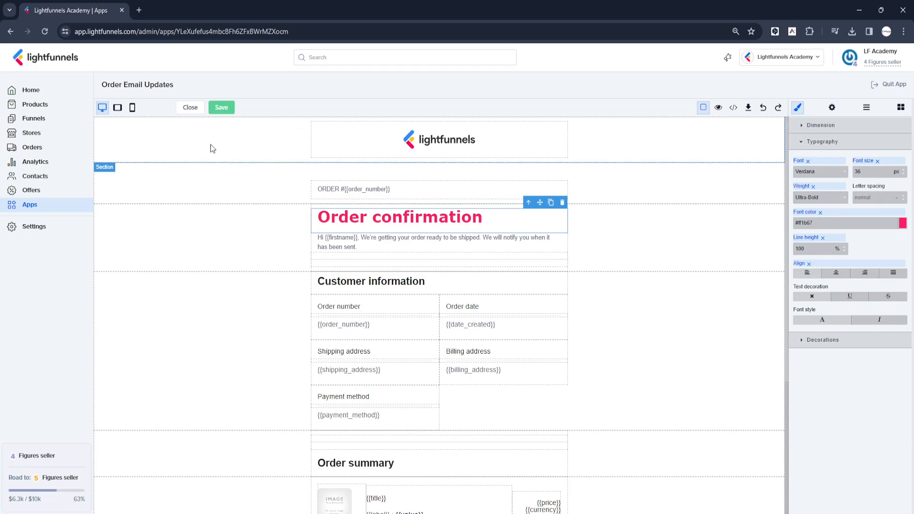
{"action": "left_click", "coordinate": [222, 111]}
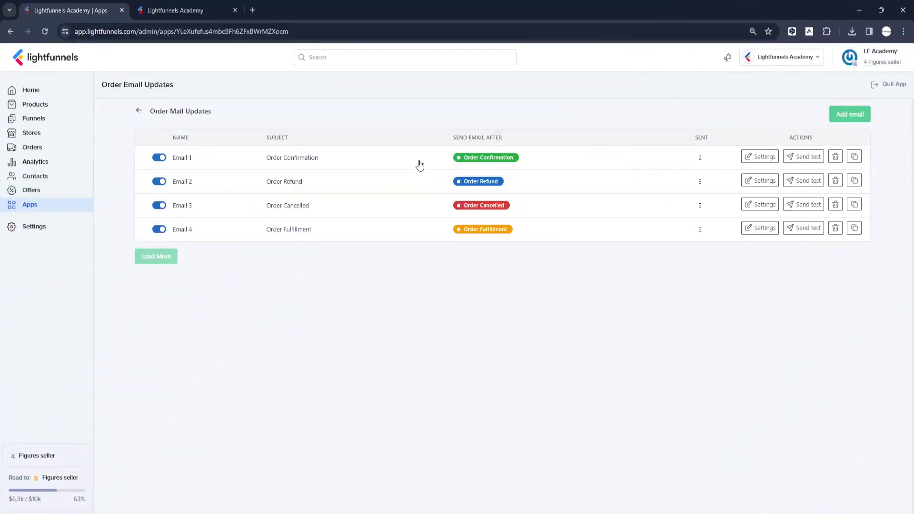
Open the Order Confirmation email template and review its customer information, order summary and contact sections.
{"action": "left_click", "coordinate": [420, 165]}
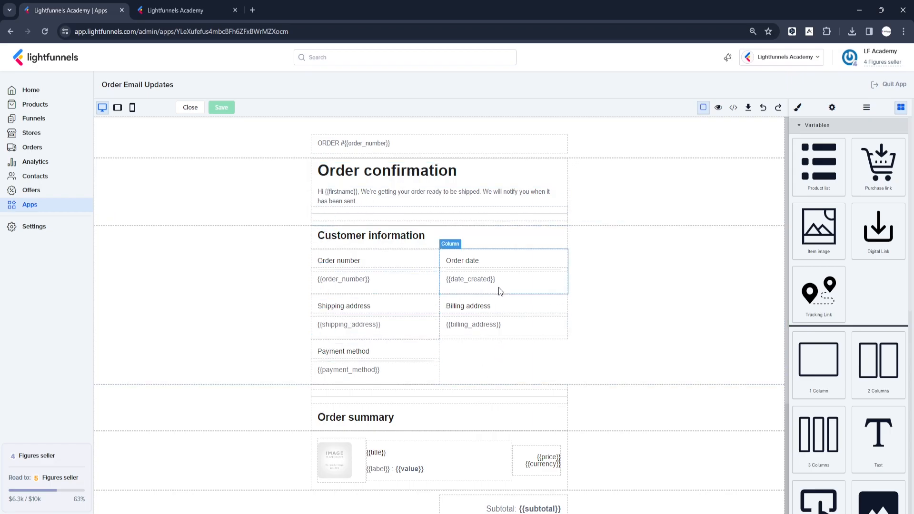
{"action": "scroll", "coordinate": [434, 329], "scroll_direction": "down", "scroll_amount": 3}
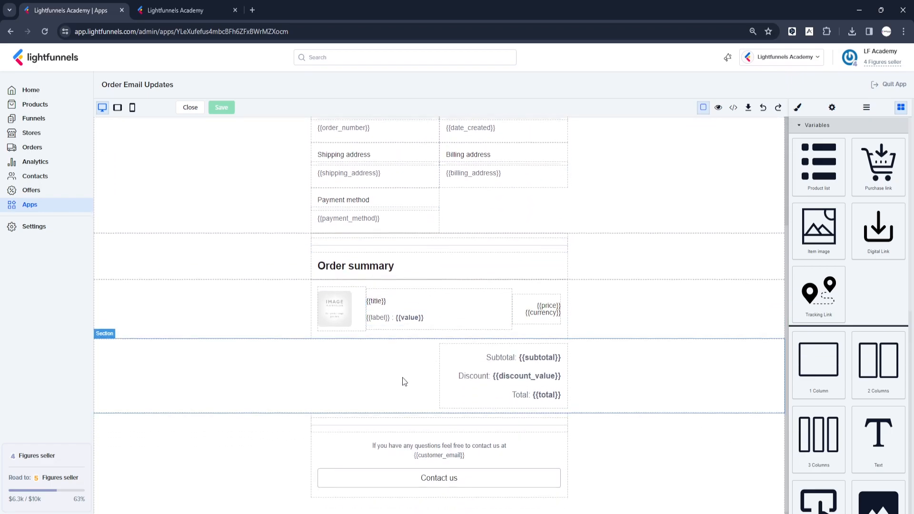
{"action": "scroll", "coordinate": [544, 307], "scroll_direction": "up", "scroll_amount": 3}
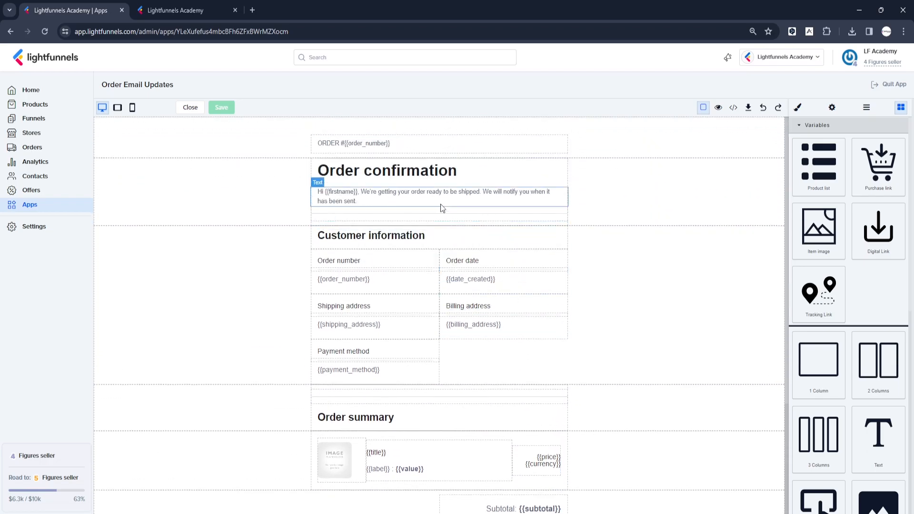
Switch to the storefront, start buying the Reusable Waterproof Rain Shoes Covers, and enter the customer's first and last name.
{"action": "left_click", "coordinate": [179, 9]}
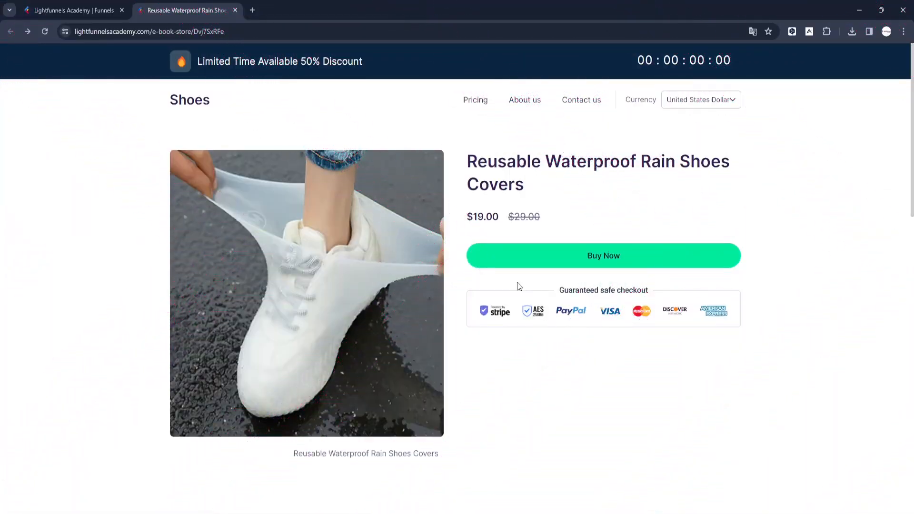
{"action": "left_click", "coordinate": [580, 257]}
{"action": "left_click", "coordinate": [509, 210]}
{"action": "type", "text": "john"}
{"action": "key", "text": "Tab"}
{"action": "type", "text": "dow"}
{"action": "type", "text": "e"}
Fill in the customer's email address at checkout and place the order with cash on delivery.
{"action": "key", "text": "Tab"}
{"action": "type", "text": "lightfunnel"}
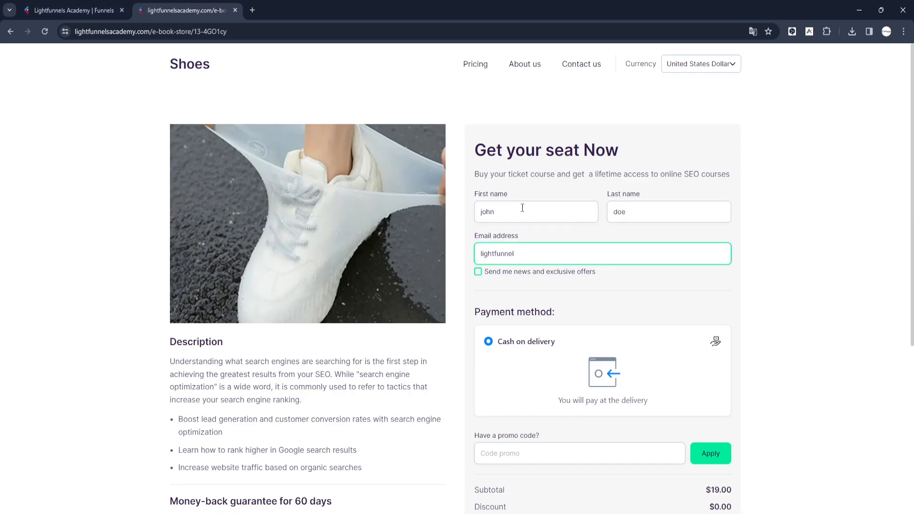
{"action": "left_click", "coordinate": [555, 279]}
{"action": "scroll", "coordinate": [556, 286], "scroll_direction": "down", "scroll_amount": 4}
{"action": "left_click", "coordinate": [596, 373]}
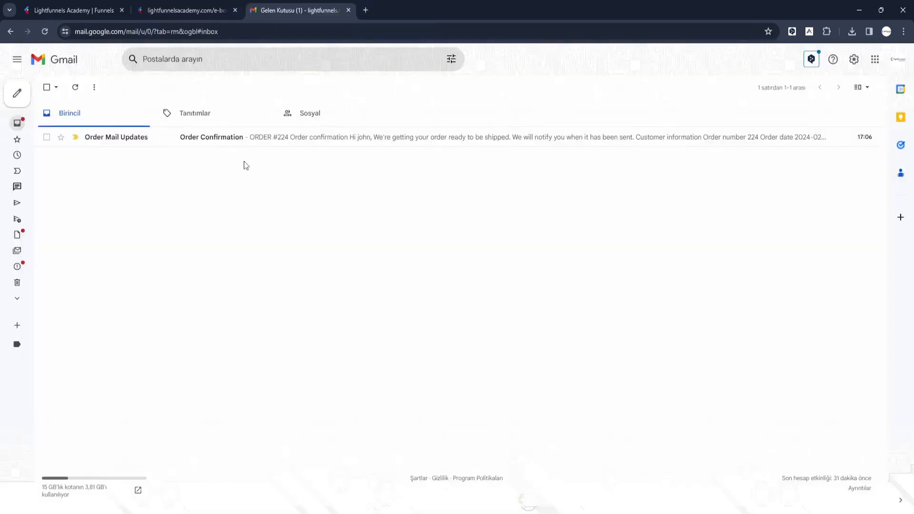
Open the received Order Confirmation email in Gmail and examine its order details, product summary and totals.
{"action": "left_click", "coordinate": [288, 138]}
{"action": "scroll", "coordinate": [590, 264], "scroll_direction": "down", "scroll_amount": 1}
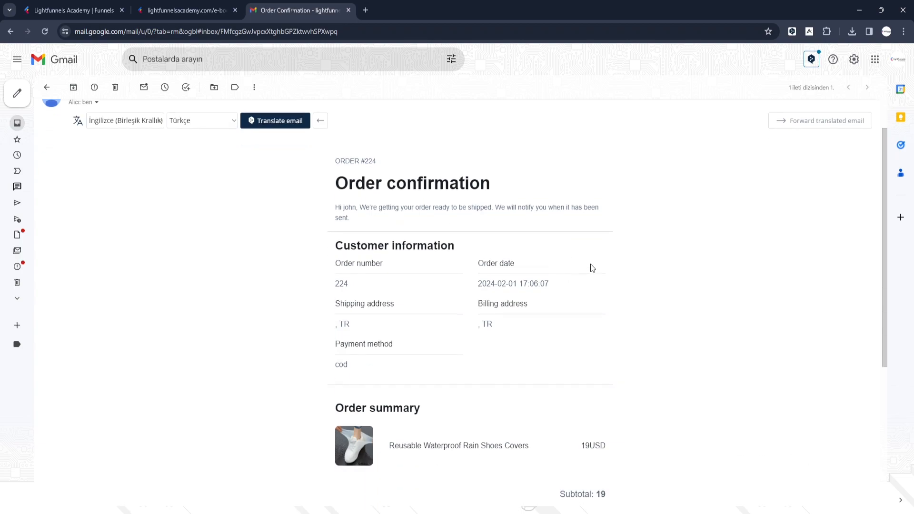
{"action": "scroll", "coordinate": [590, 264], "scroll_direction": "down", "scroll_amount": 4}
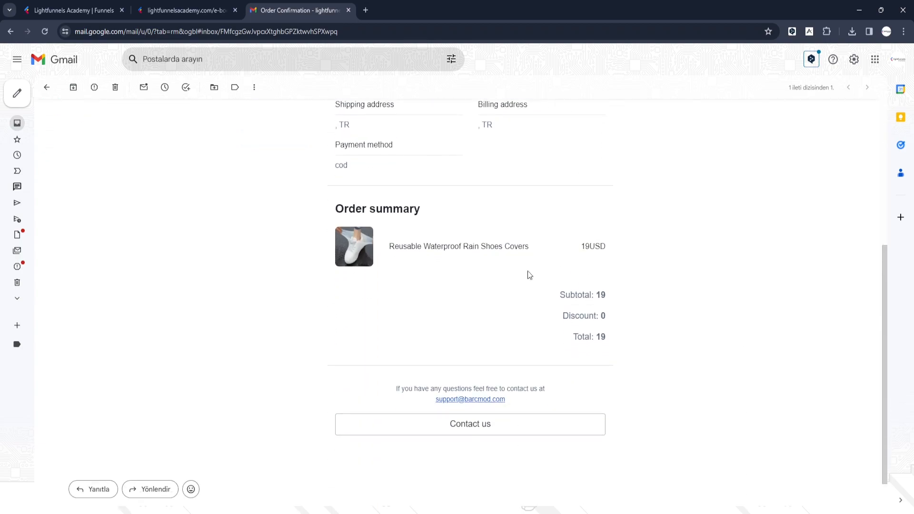
{"action": "scroll", "coordinate": [526, 274], "scroll_direction": "up", "scroll_amount": 5}
{"action": "scroll", "coordinate": [529, 274], "scroll_direction": "down", "scroll_amount": 2}
{"action": "left_click_drag", "start_coordinate": [336, 135], "coordinate": [500, 143]}
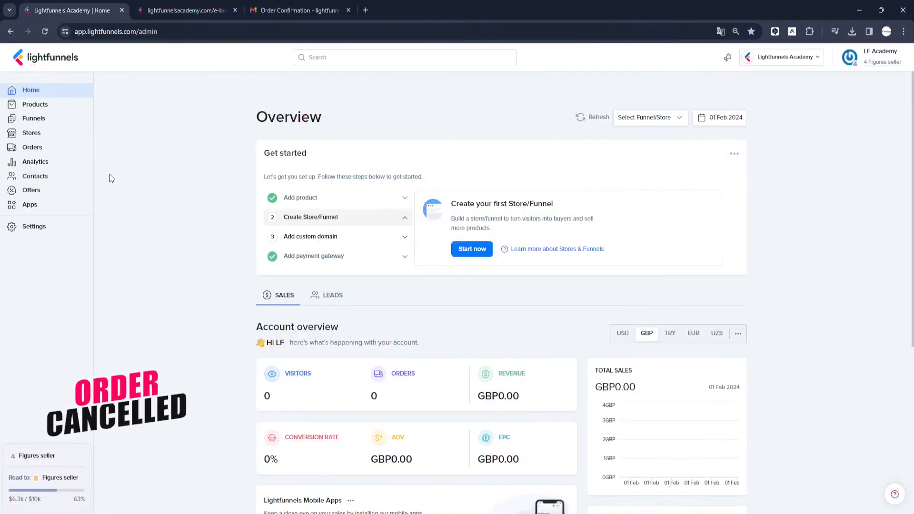
Cancel the newest test order for the Reusable Waterproof Rain Shoes Covers and open the received Order Cancelled email in Gmail.
{"action": "left_click", "coordinate": [55, 150]}
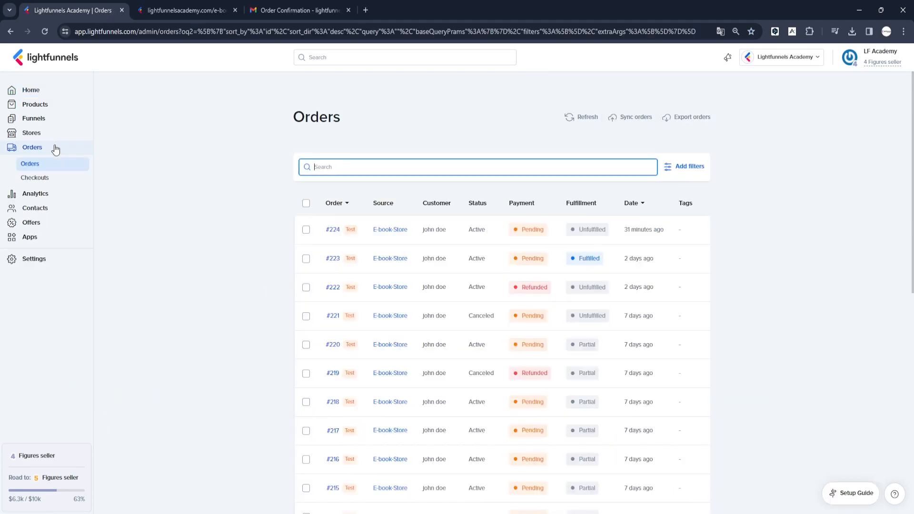
{"action": "left_click", "coordinate": [334, 230]}
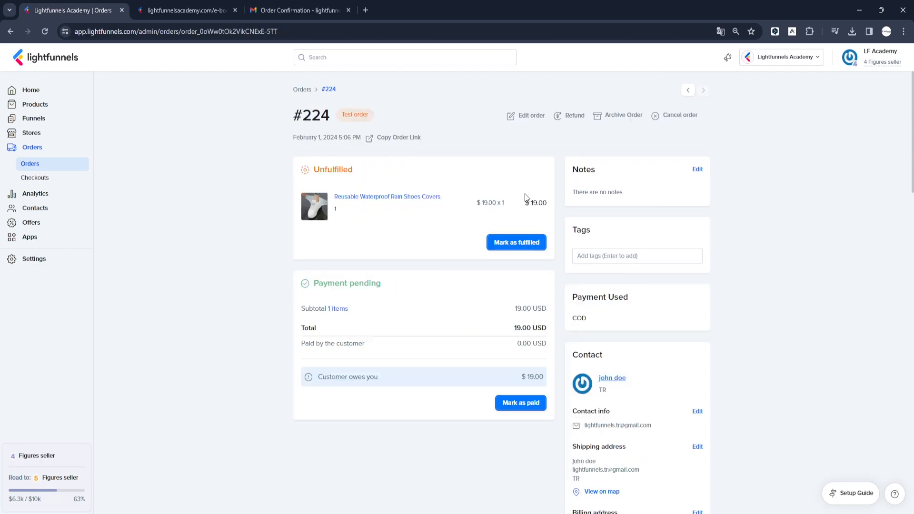
{"action": "left_click", "coordinate": [673, 116]}
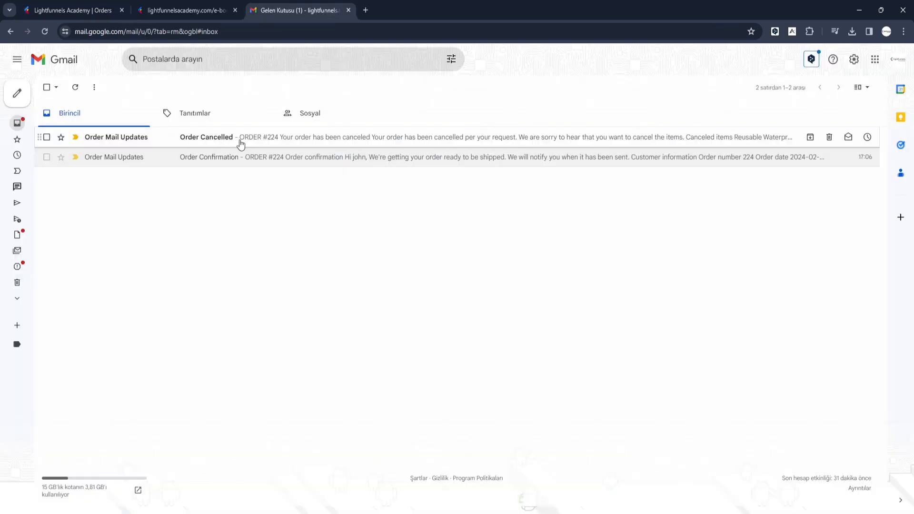
{"action": "left_click", "coordinate": [240, 141]}
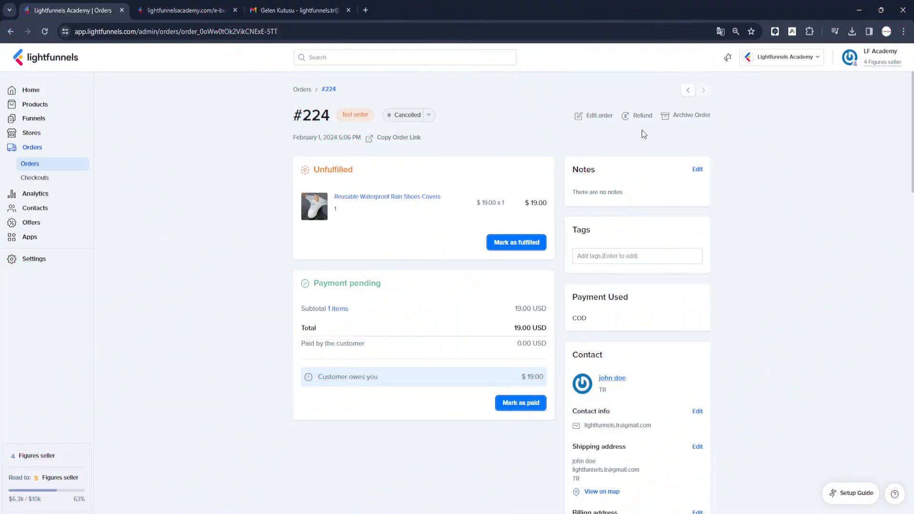
Refund the cancelled order with an amount of 19 GBP and an item quantity of 1, and review the Order Refund email in Gmail.
{"action": "left_click", "coordinate": [637, 116]}
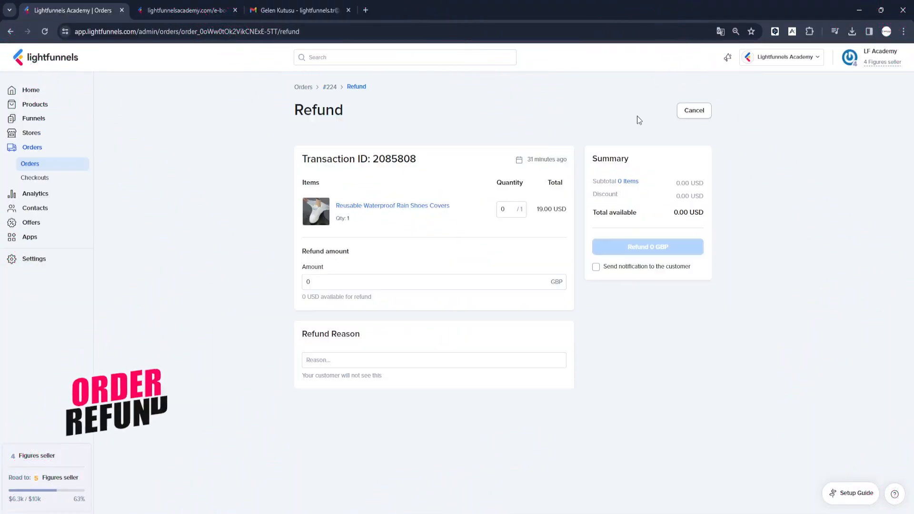
{"action": "left_click", "coordinate": [388, 284]}
{"action": "type", "text": "9"}
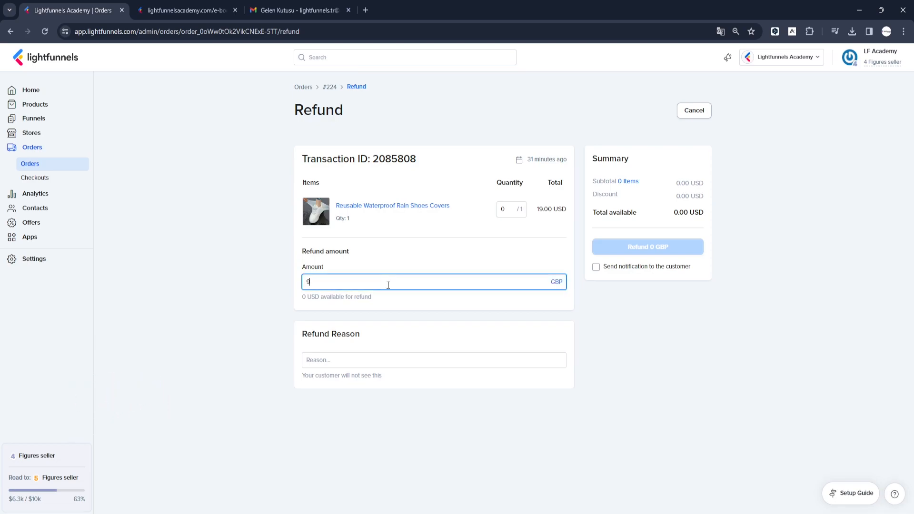
{"action": "left_click", "coordinate": [510, 210]}
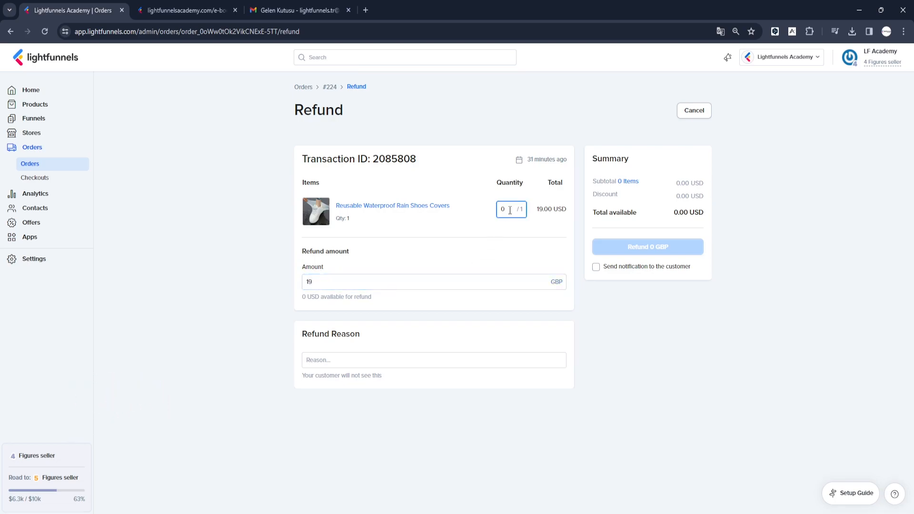
{"action": "type", "text": "1"}
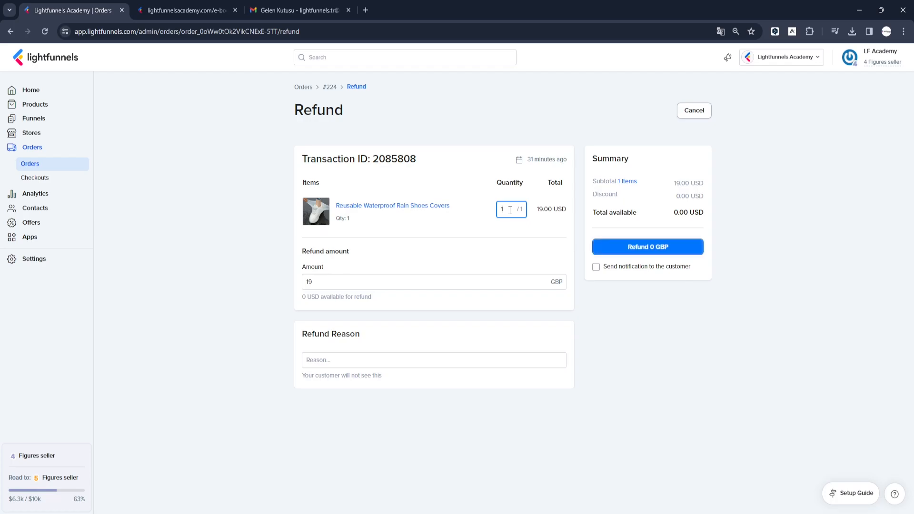
{"action": "left_click", "coordinate": [634, 244]}
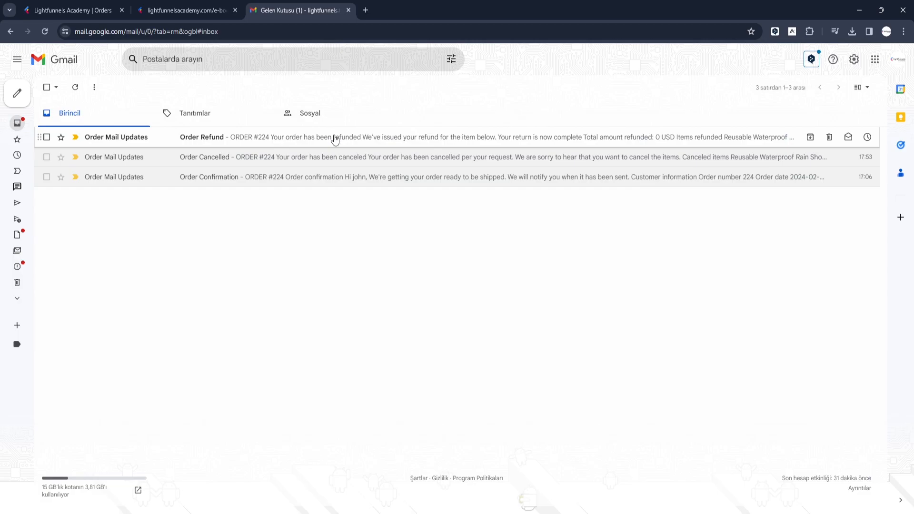
{"action": "left_click", "coordinate": [335, 138]}
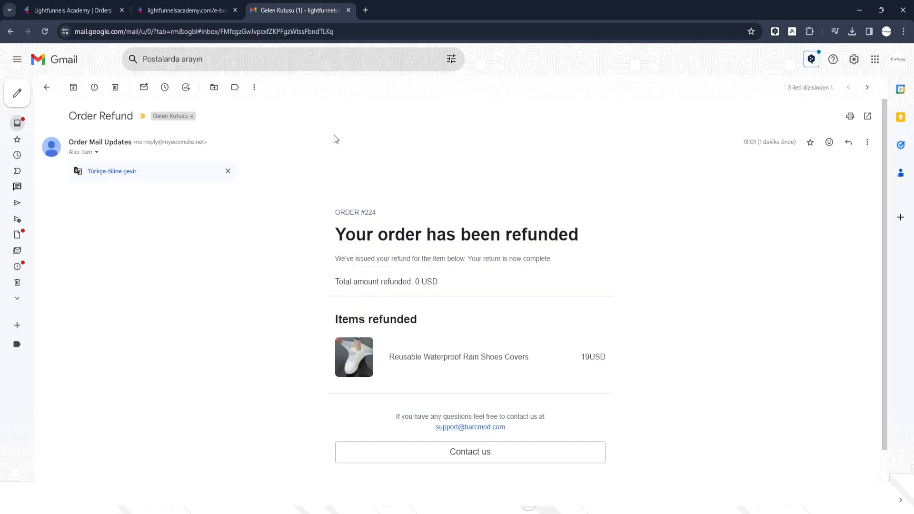
{"action": "scroll", "coordinate": [413, 225], "scroll_direction": "down", "scroll_amount": 2}
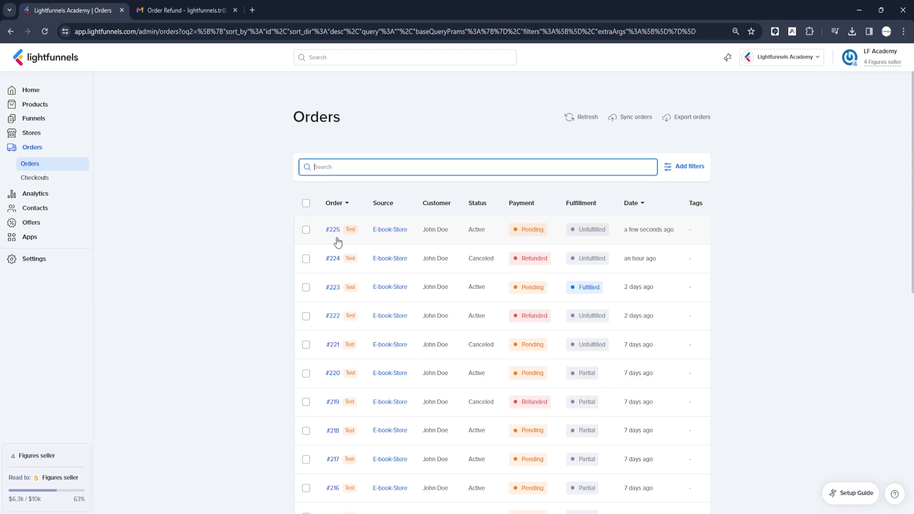
Mark the newest unfulfilled order in Lightfunnels as fulfilled, with tracking number 123456789 and DHL Packet as the shipping carrier.
{"action": "left_click", "coordinate": [336, 231]}
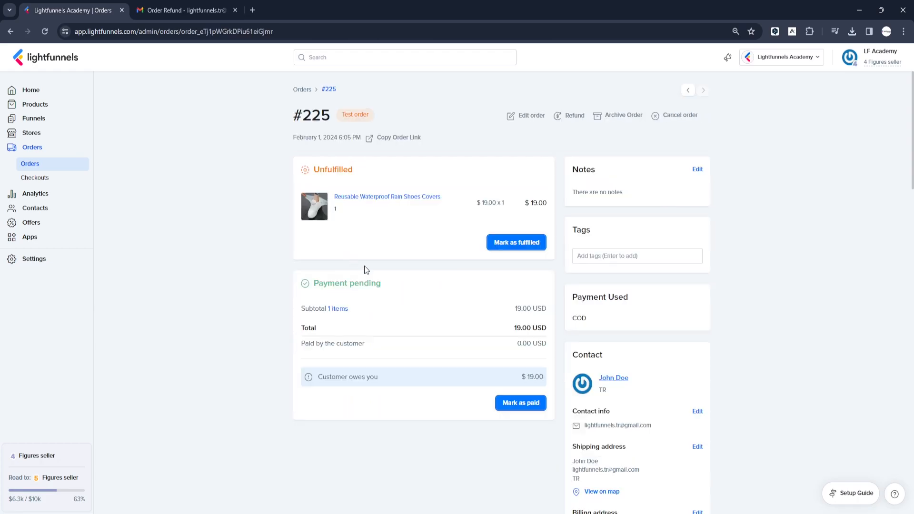
{"action": "left_click", "coordinate": [516, 246]}
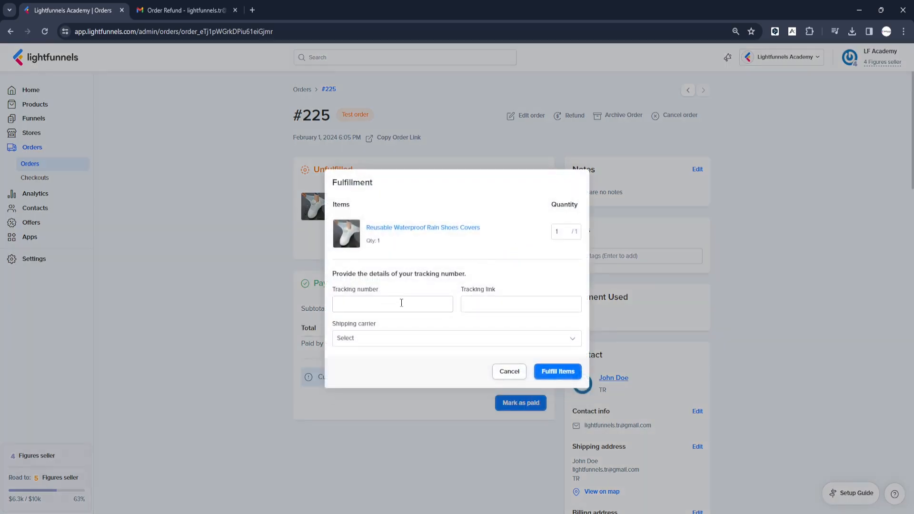
{"action": "left_click", "coordinate": [395, 305]}
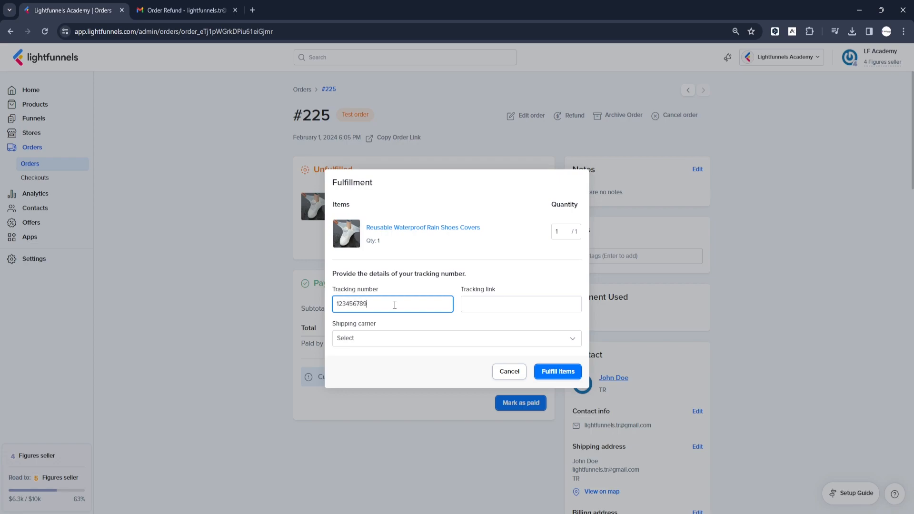
{"action": "left_click", "coordinate": [390, 338]}
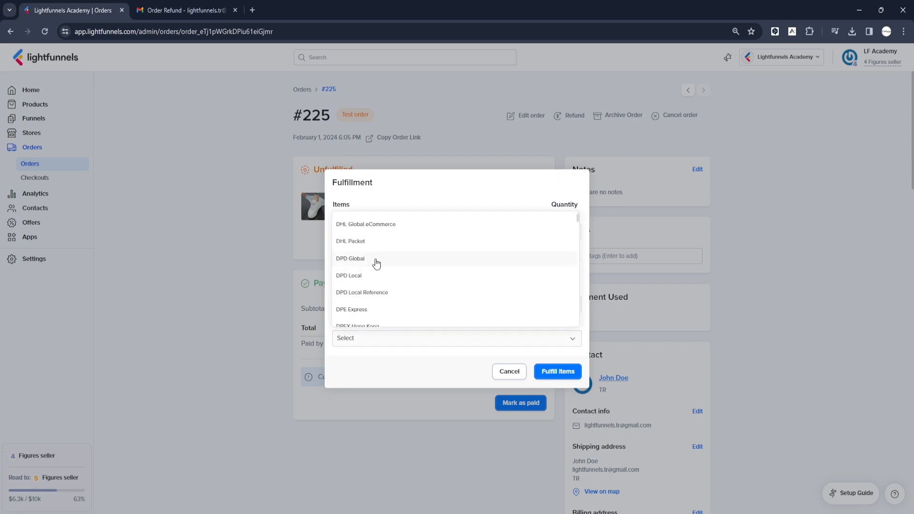
{"action": "left_click", "coordinate": [374, 246]}
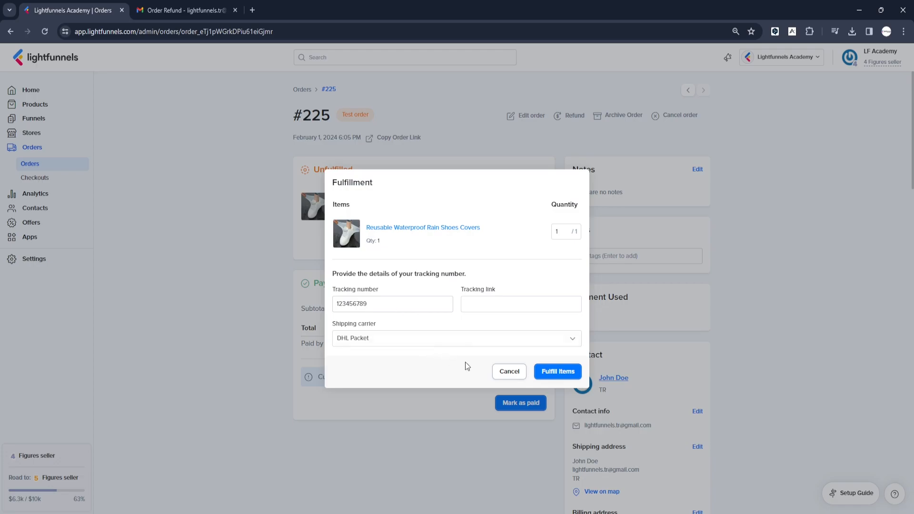
{"action": "left_click", "coordinate": [559, 373]}
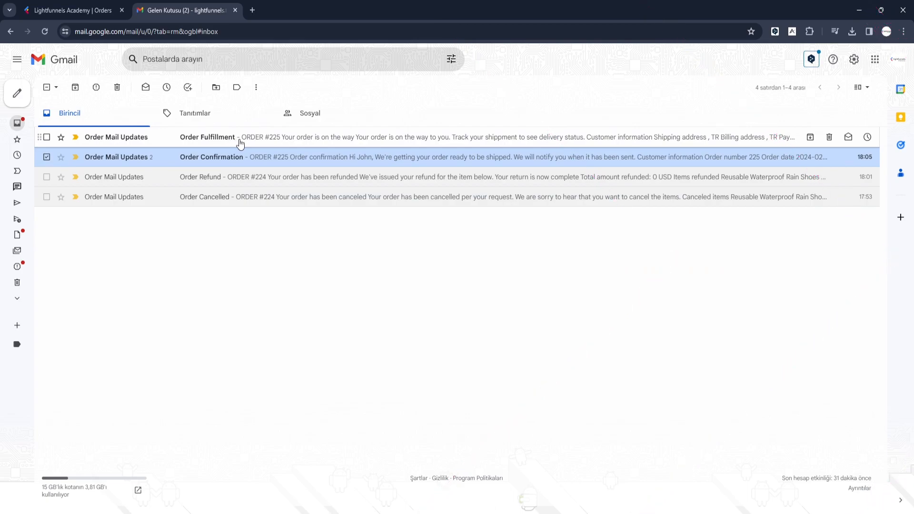
Open the received Order Fulfillment email in Gmail and examine its customer information, tracking information and fulfilled items.
{"action": "left_click", "coordinate": [240, 139]}
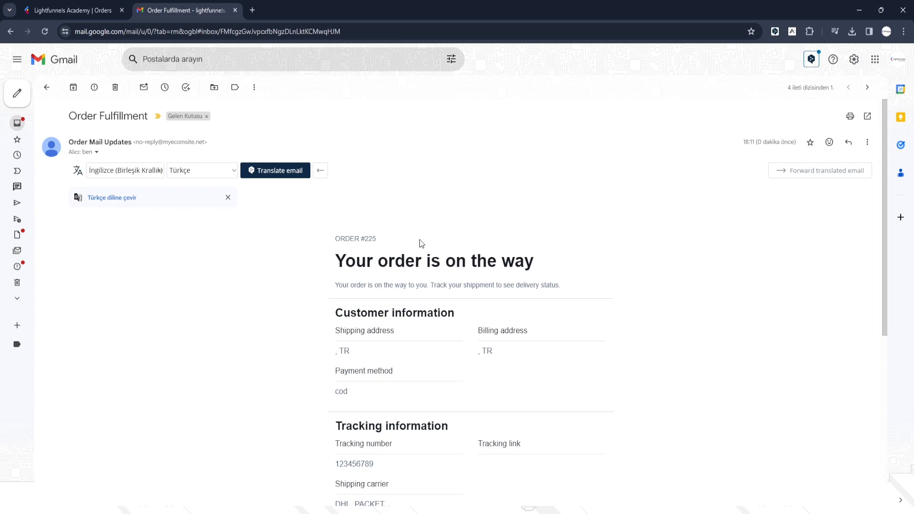
{"action": "scroll", "coordinate": [421, 243], "scroll_direction": "down", "scroll_amount": 3}
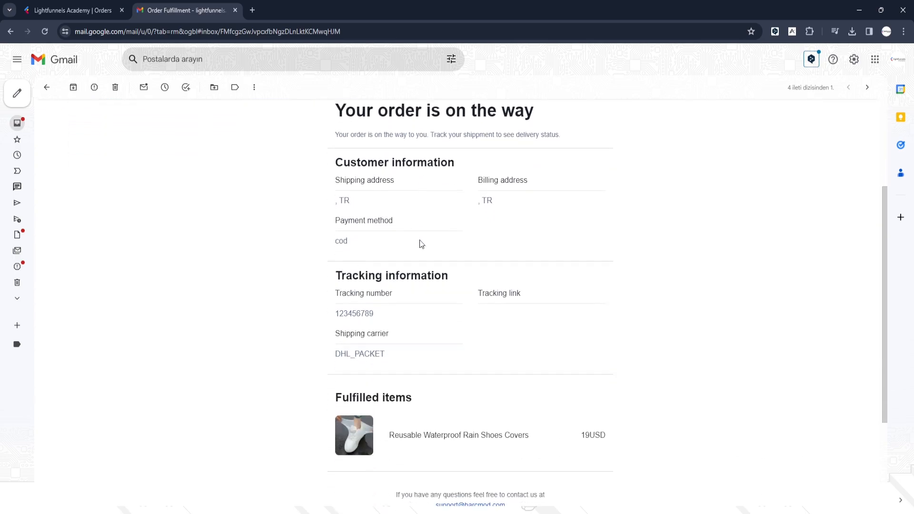
{"action": "scroll", "coordinate": [419, 257], "scroll_direction": "down", "scroll_amount": 1}
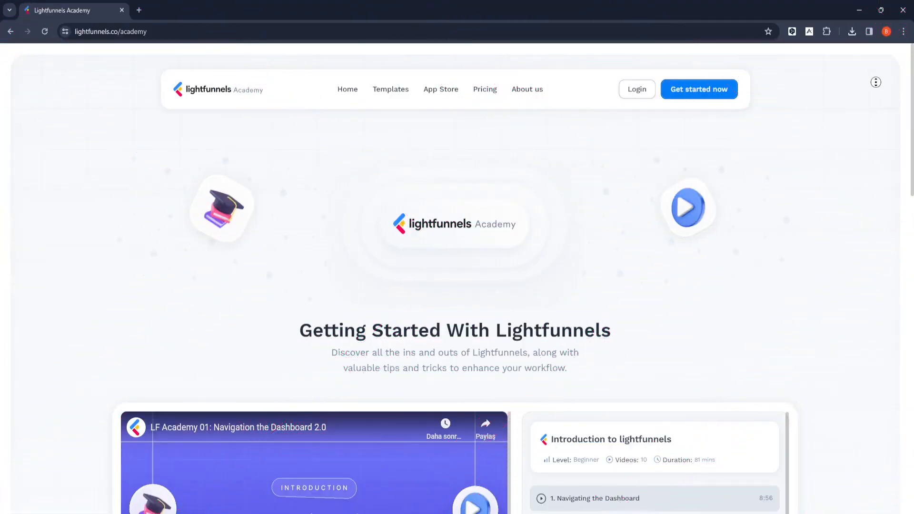
Look through the Lightfunnels Academy page, covering its introductory video course, upcoming videos, help center and community sections.
{"action": "scroll", "coordinate": [879, 95], "scroll_direction": "down", "scroll_amount": 3}
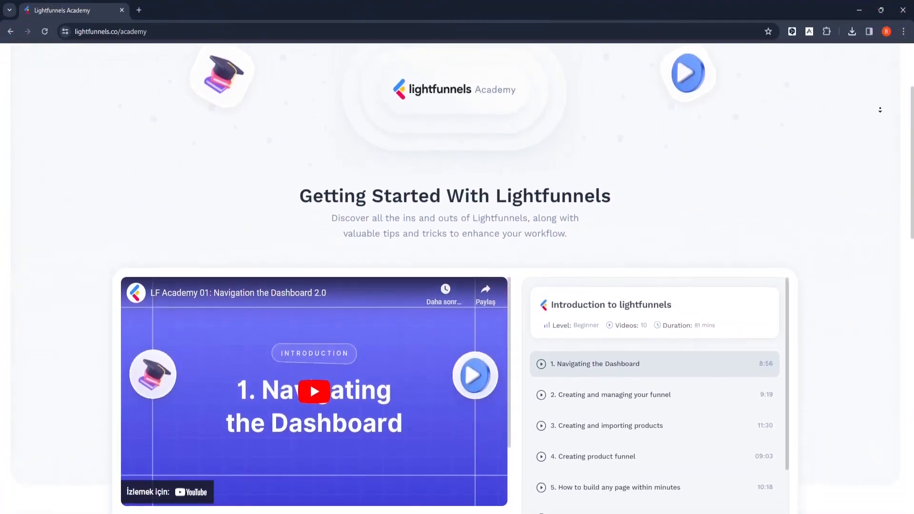
{"action": "scroll", "coordinate": [880, 109], "scroll_direction": "down", "scroll_amount": 5}
{"action": "scroll", "coordinate": [881, 109], "scroll_direction": "down", "scroll_amount": 5}
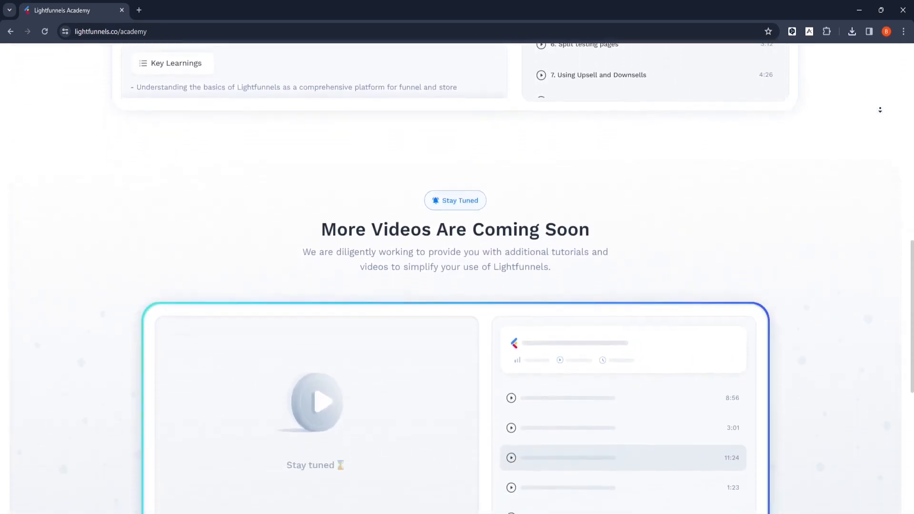
{"action": "scroll", "coordinate": [880, 109], "scroll_direction": "down", "scroll_amount": 4}
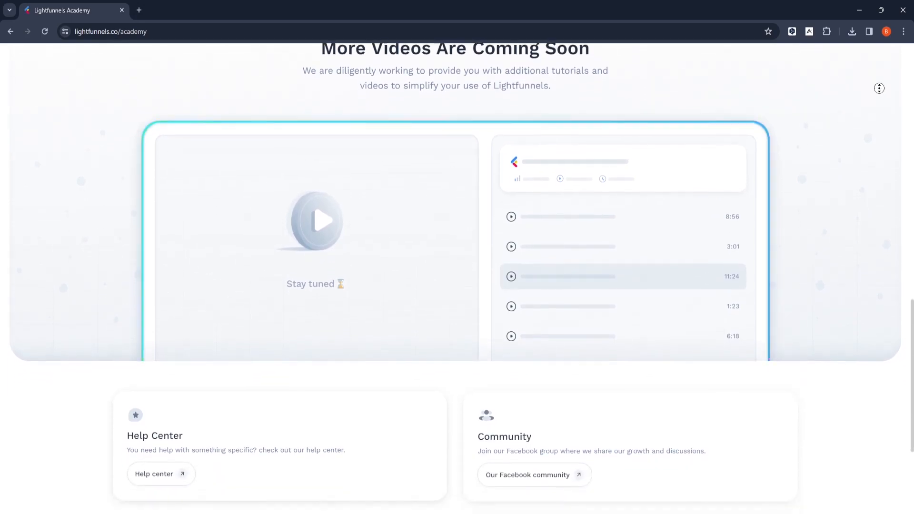
{"action": "scroll", "coordinate": [880, 72], "scroll_direction": "up", "scroll_amount": 1}
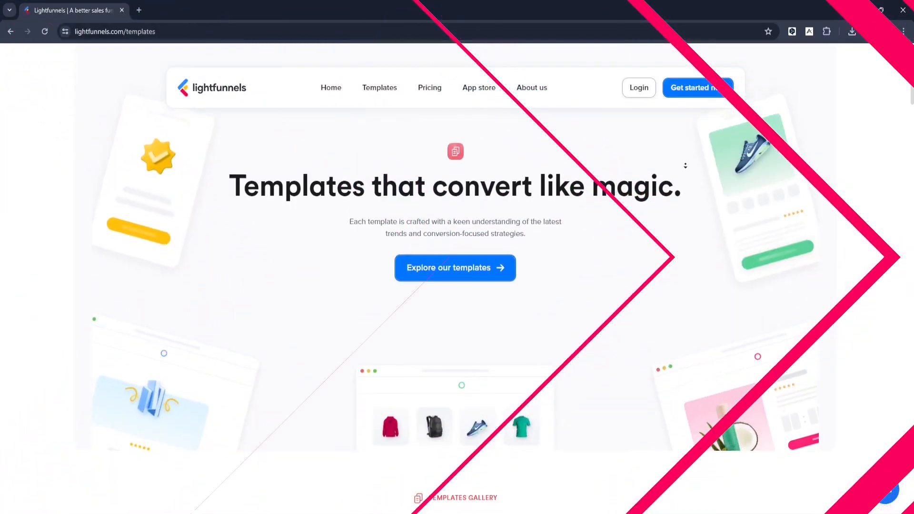
Browse the Lightfunnels template gallery and open the pricing page to compare the Newbie, Standard and COD plans.
{"action": "scroll", "coordinate": [685, 185], "scroll_direction": "down", "scroll_amount": 6}
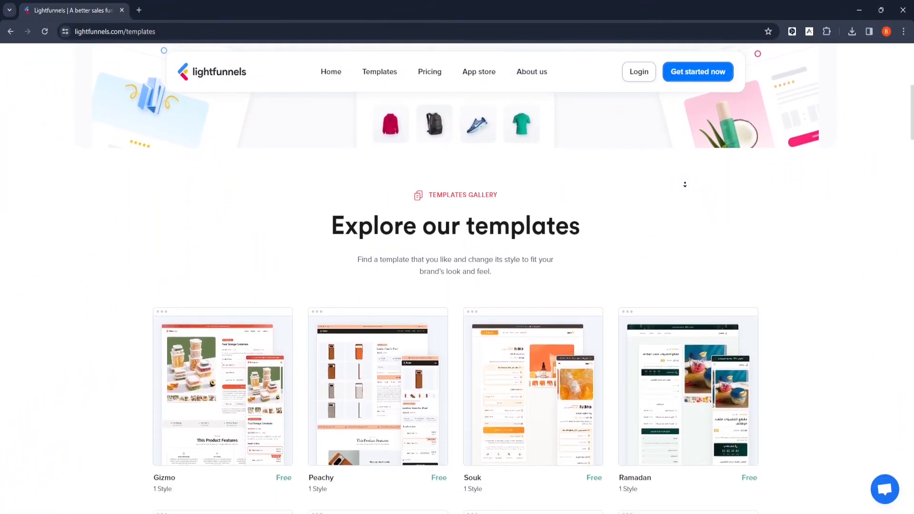
{"action": "scroll", "coordinate": [685, 184], "scroll_direction": "down", "scroll_amount": 6}
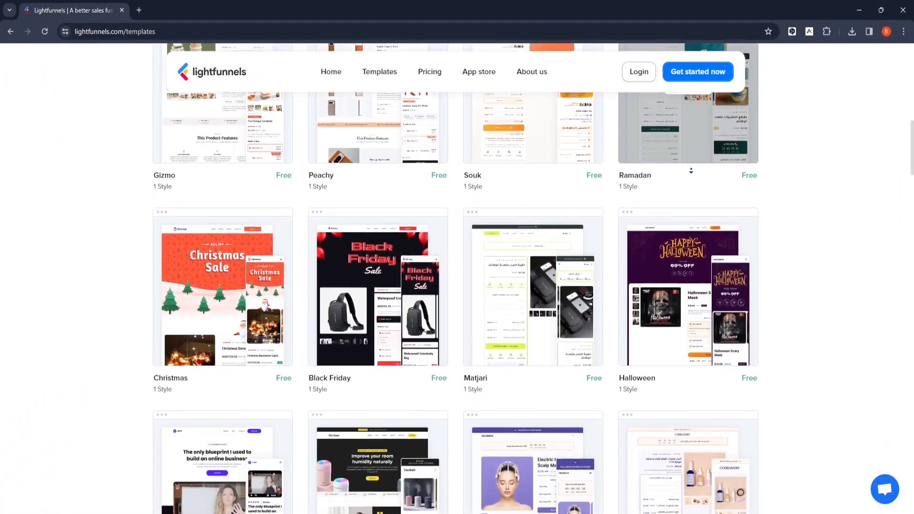
{"action": "scroll", "coordinate": [691, 171], "scroll_direction": "down", "scroll_amount": 5}
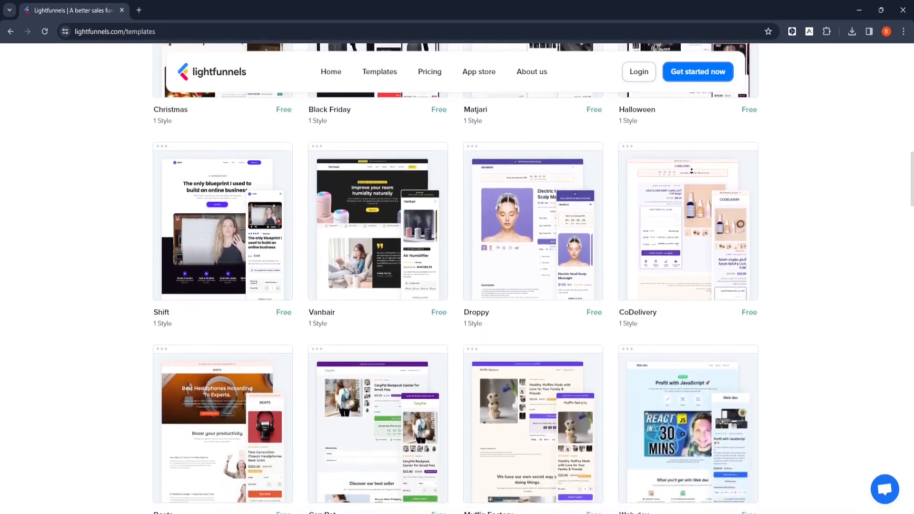
{"action": "scroll", "coordinate": [691, 171], "scroll_direction": "down", "scroll_amount": 5}
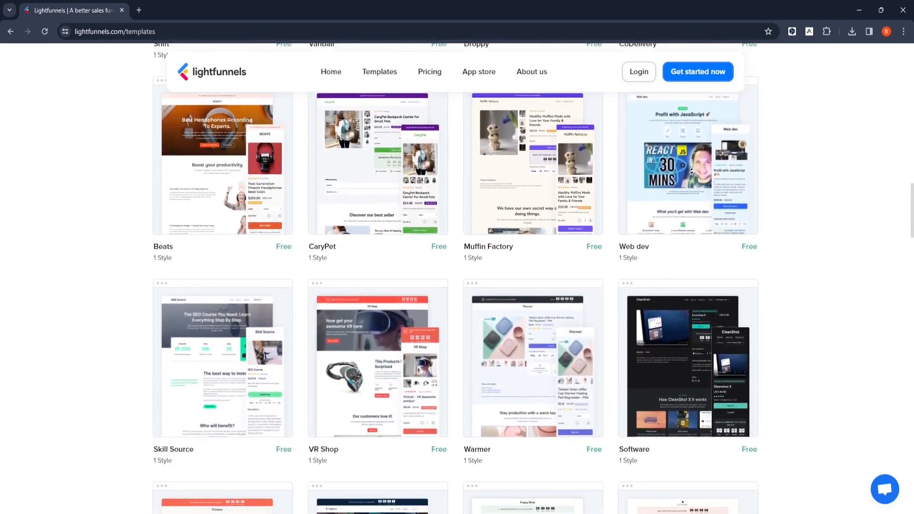
{"action": "scroll", "coordinate": [691, 171], "scroll_direction": "down", "scroll_amount": 5}
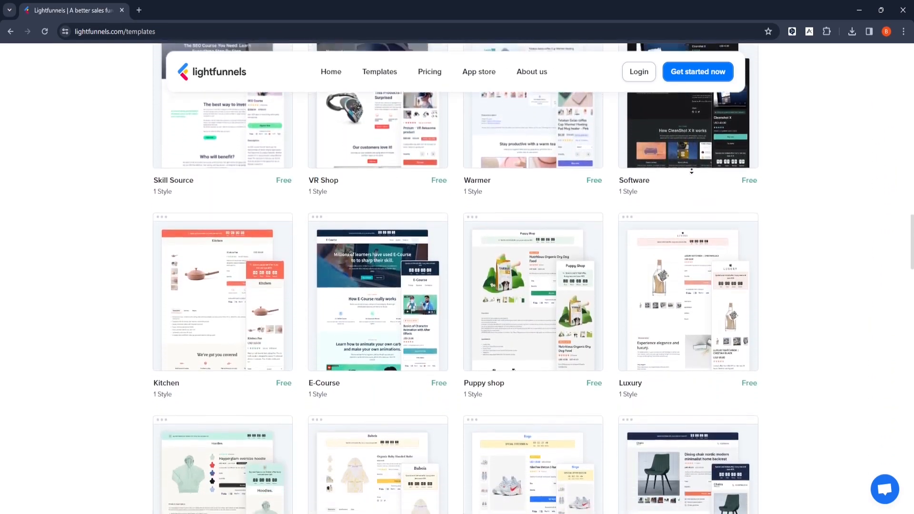
{"action": "scroll", "coordinate": [691, 171], "scroll_direction": "down", "scroll_amount": 10}
{"action": "left_click", "coordinate": [422, 76]}
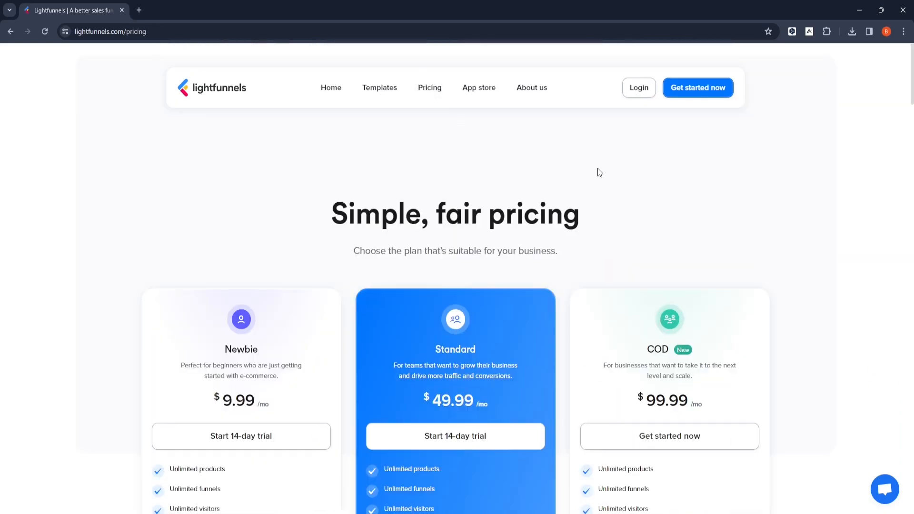
{"action": "scroll", "coordinate": [598, 167], "scroll_direction": "down", "scroll_amount": 2}
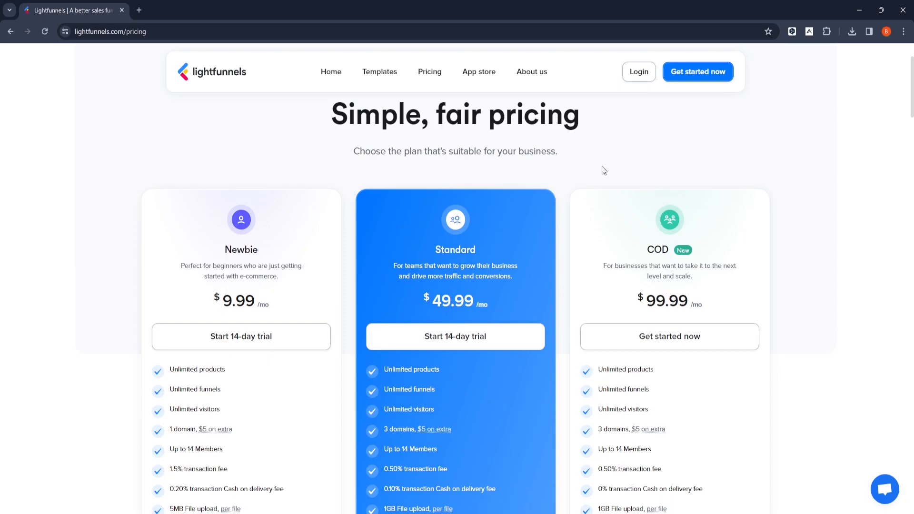